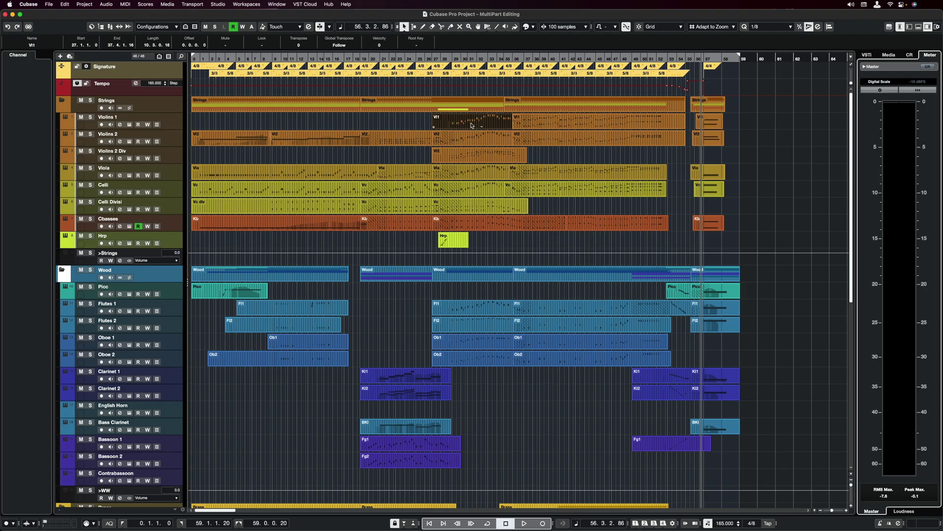
- Open the Violins 1 part in the Key Editor with the Visibility track list beside it
double_click(471, 125)
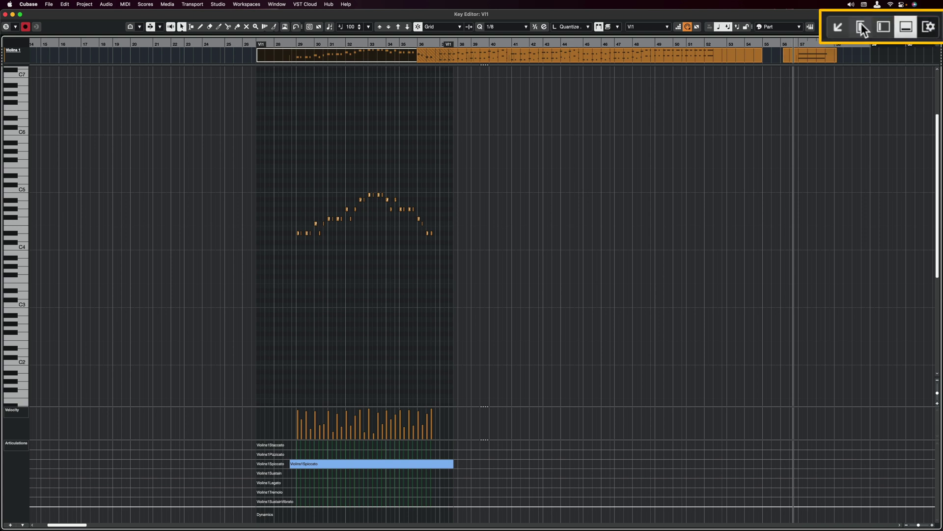
left_click(861, 24)
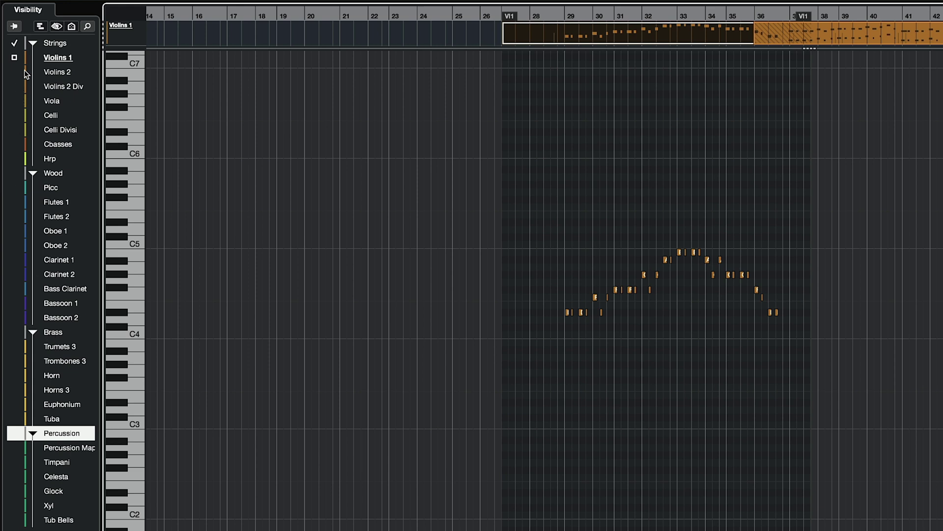
- Make Violins 1, Violins 2, and Violins 2 Div through Cbasses visible in the editor
left_click(14, 58)
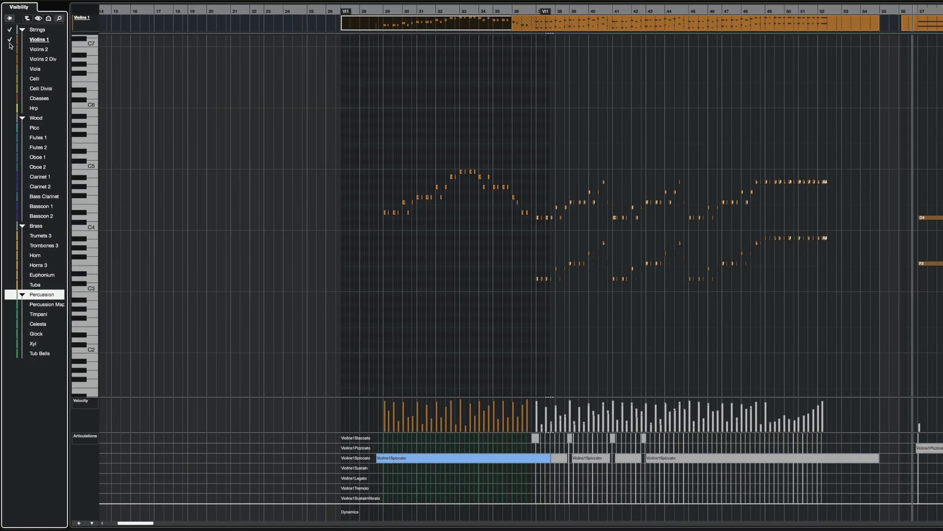
left_click(14, 72)
left_click_drag(10, 58, 9, 100)
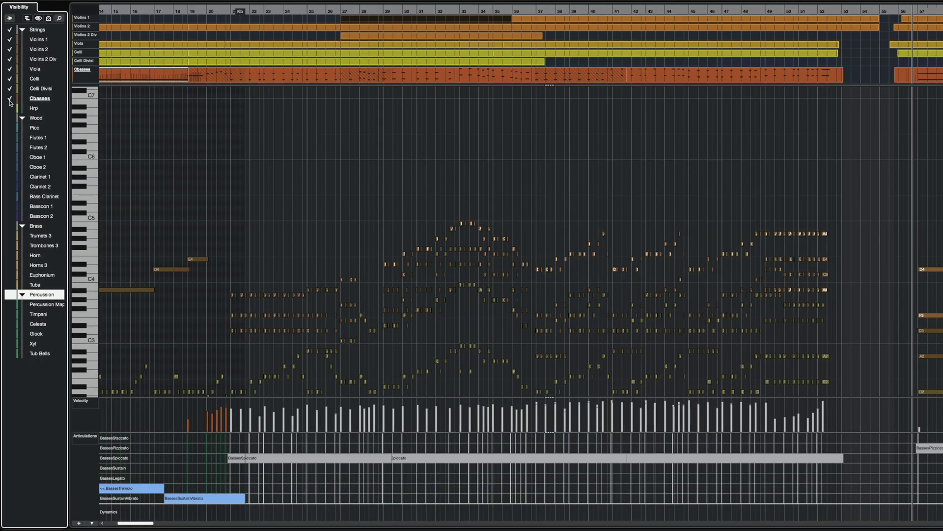
scroll(264, 134, "down", 5)
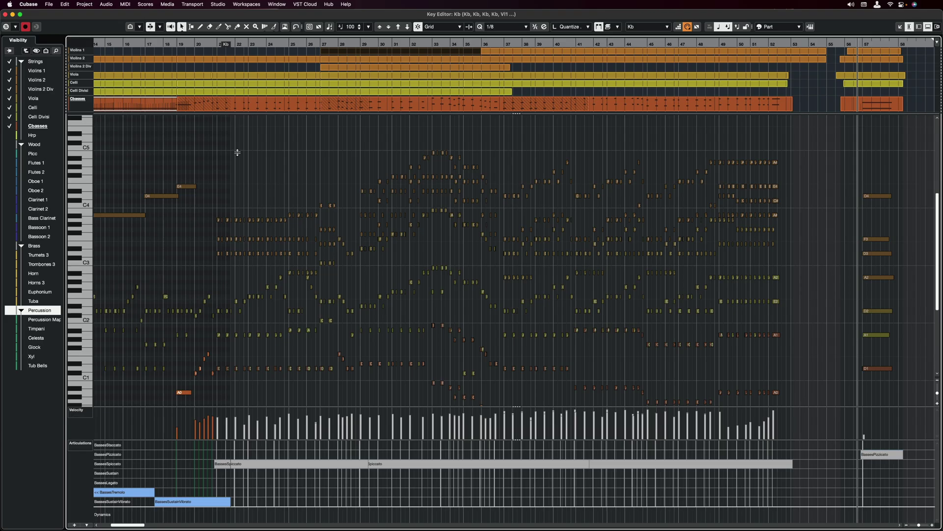
- Switch the edited part from Basses to Violins 2, then to Viola
left_click(349, 104)
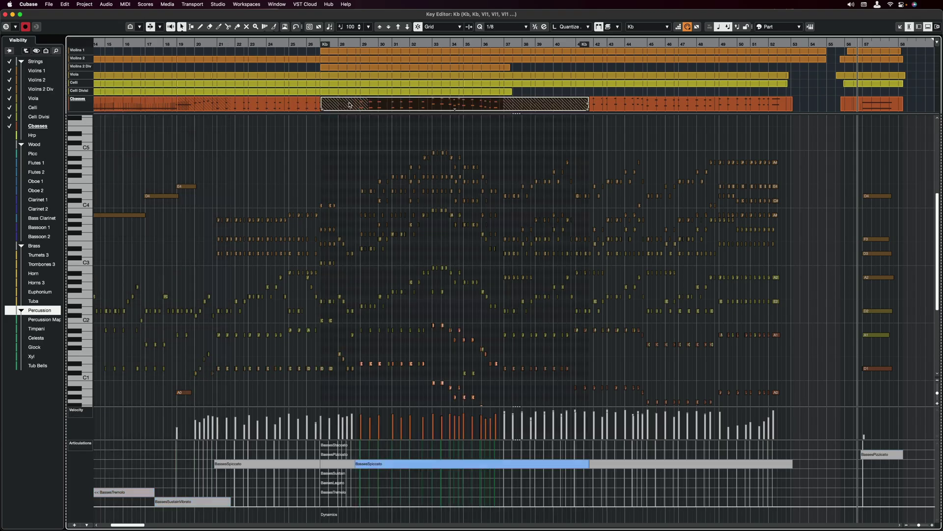
left_click(248, 63)
left_click(202, 85)
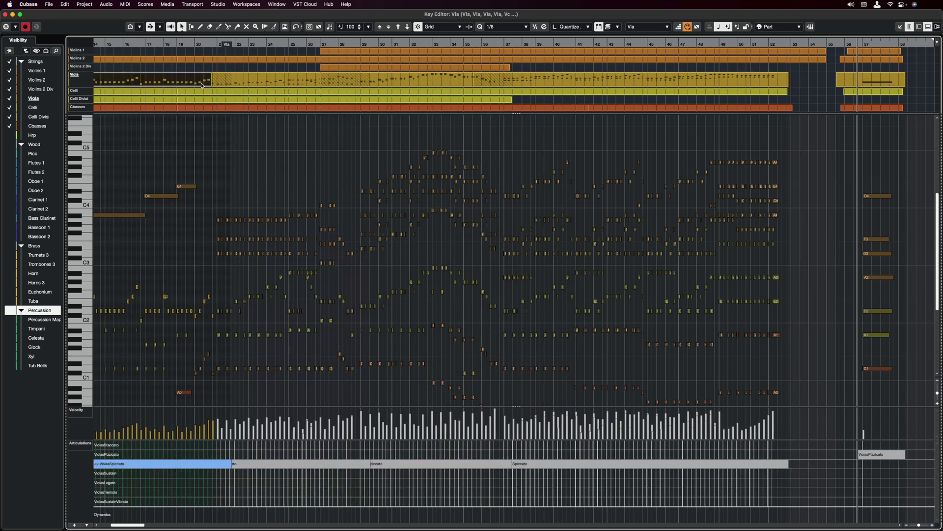
scroll(179, 300, "down", 4)
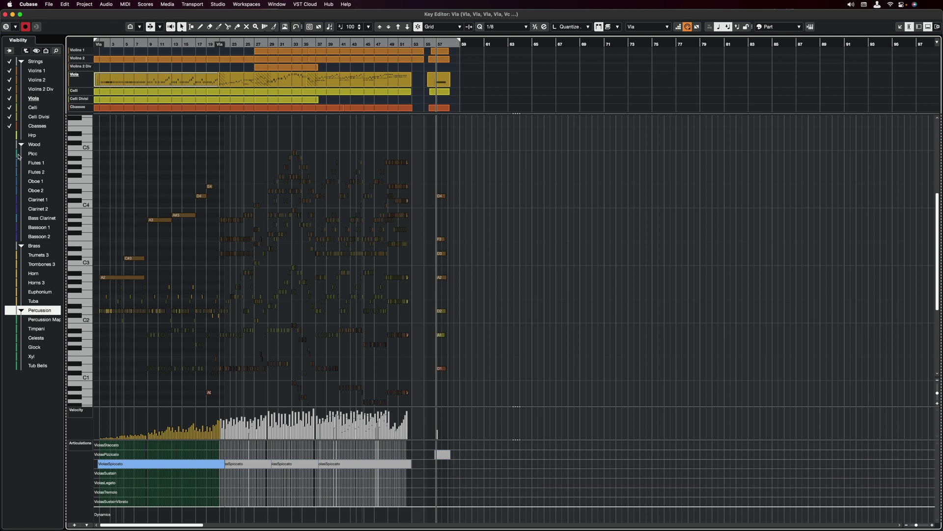
- Hide Violins 2 Div through Cbasses, show Flutes 1 and 2, then show the brass tracks
left_click_drag(9, 88, 9, 127)
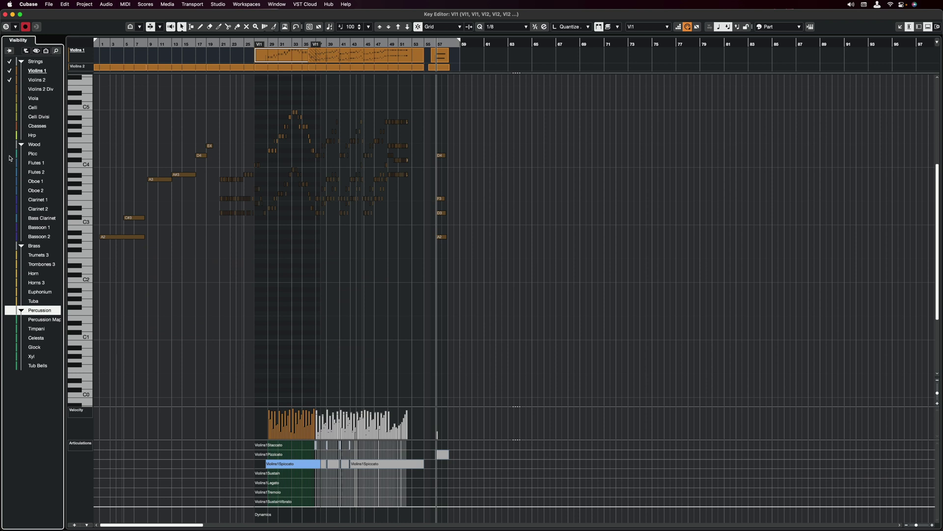
left_click_drag(9, 163, 9, 171)
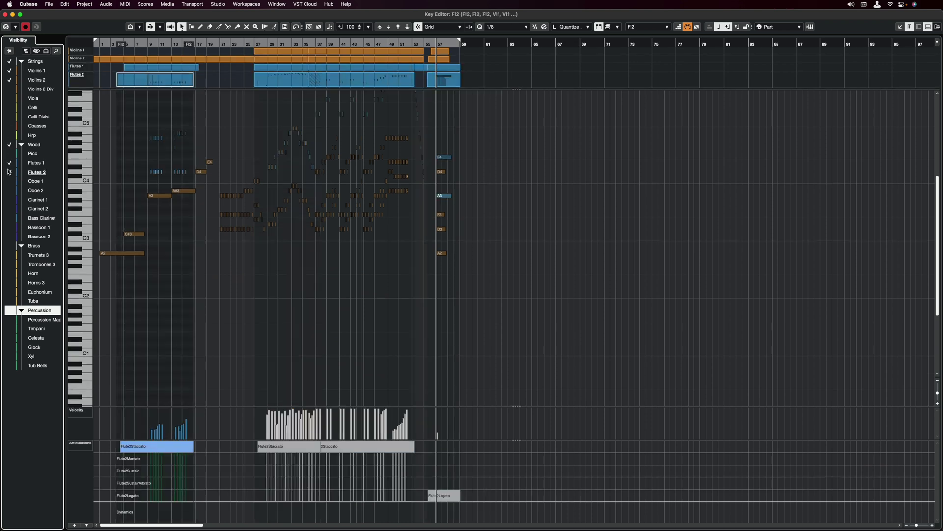
key("h")
key("h")
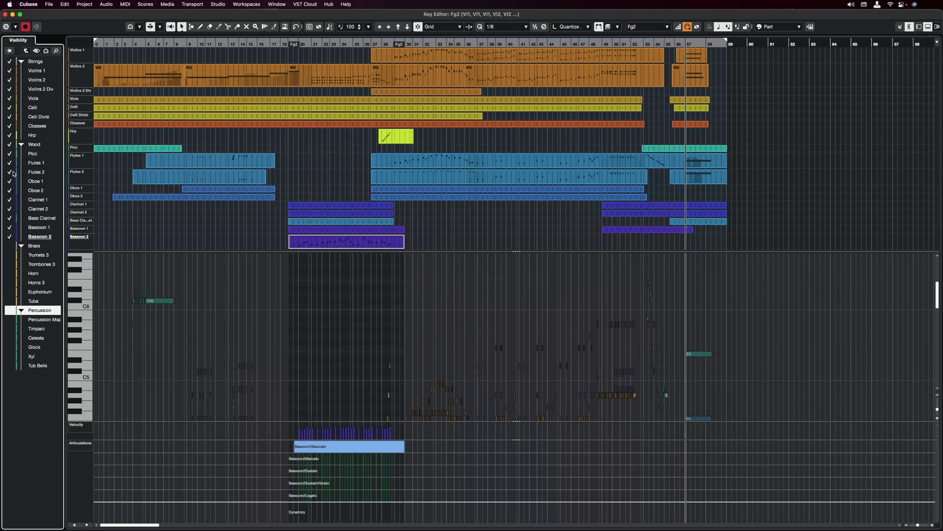
left_click(10, 246)
- Tick the Percussion folder so the percussion tracks also appear in the Key Editor
left_click(10, 310)
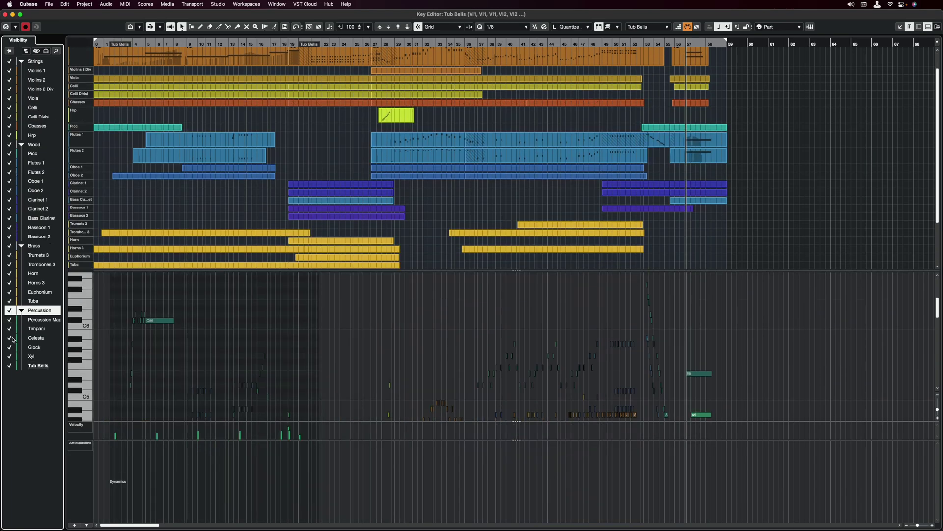
scroll(277, 322, "down", 5)
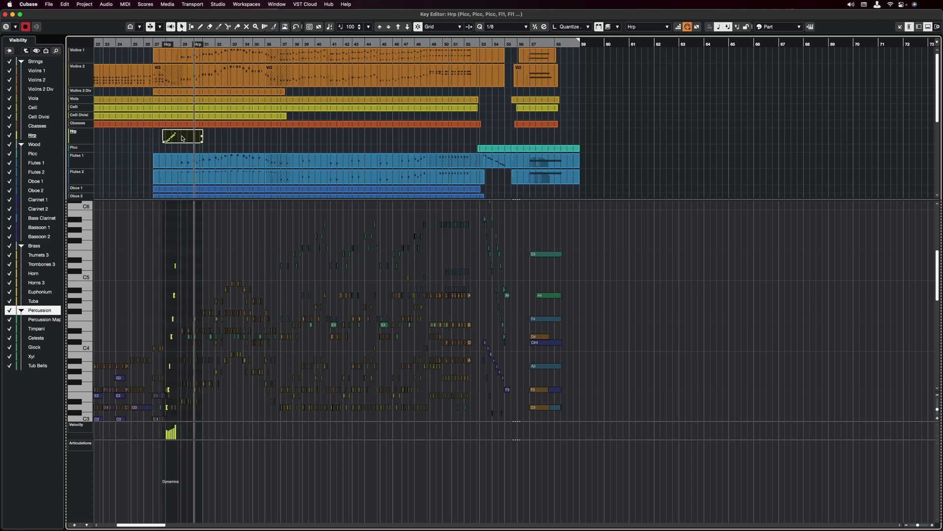
- Edit Flutes 1, then play back from Trumpets 3, then make Tub Bells the edited part
left_click(550, 163)
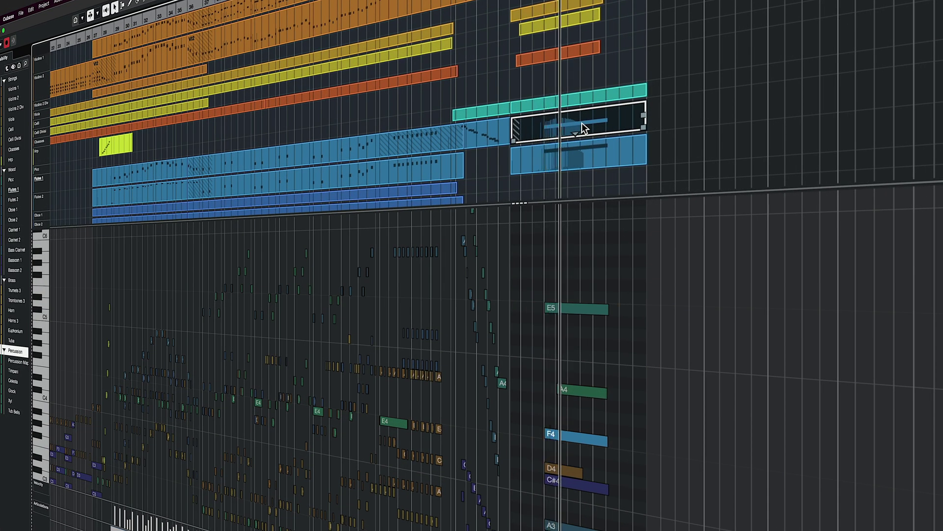
scroll(582, 122, "down", 8)
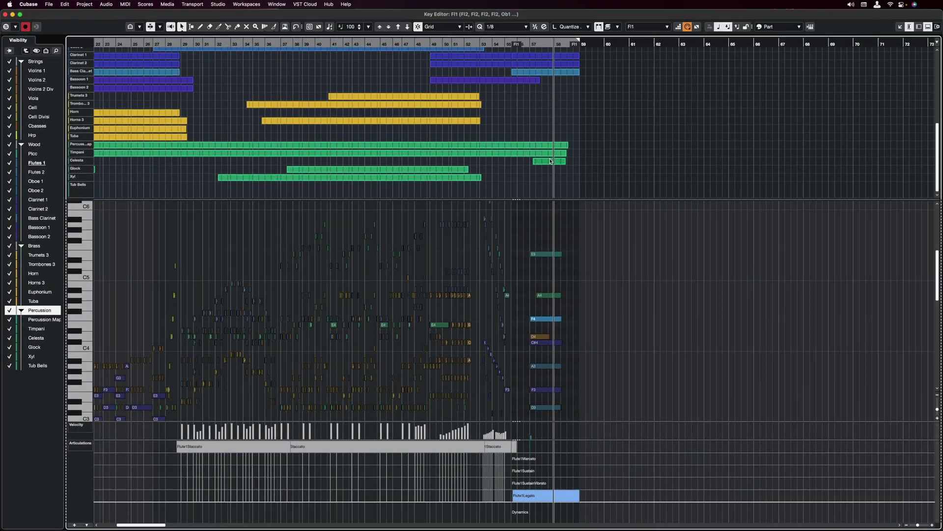
left_click(360, 96)
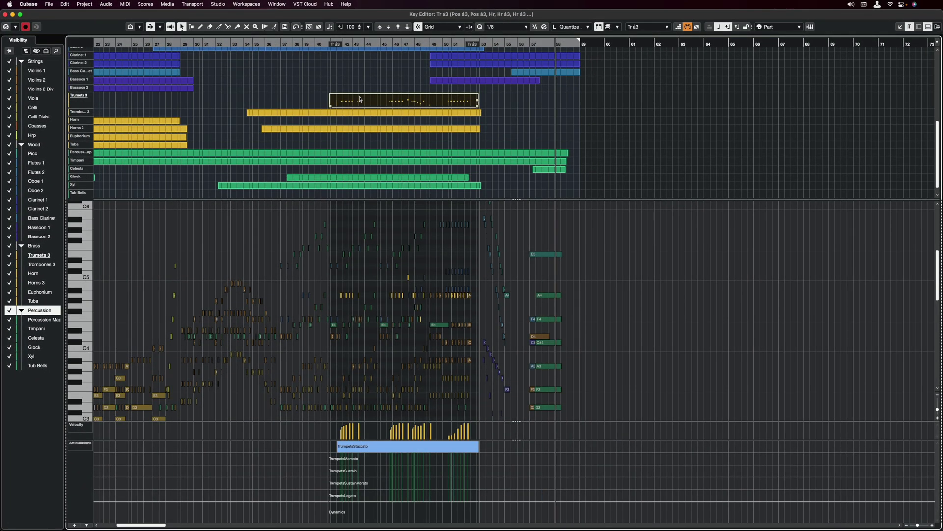
key("l")
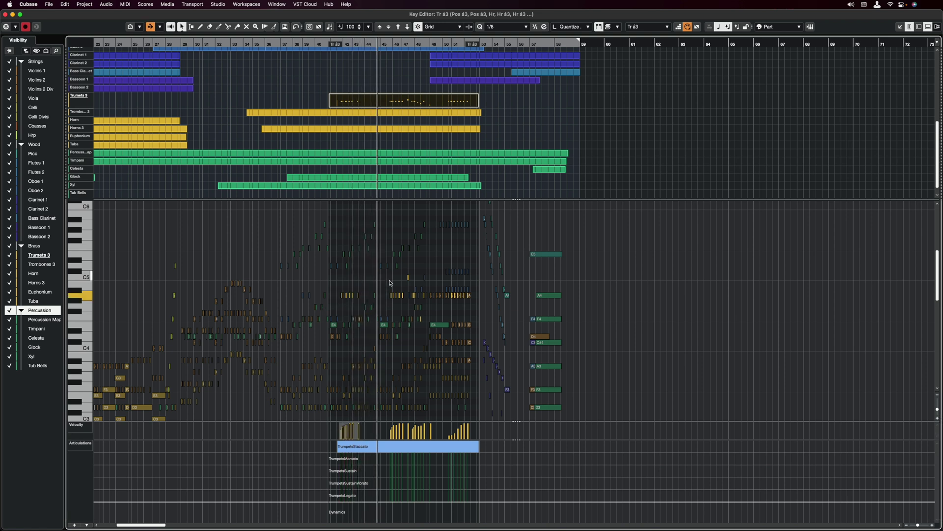
scroll(389, 282, "left", 5)
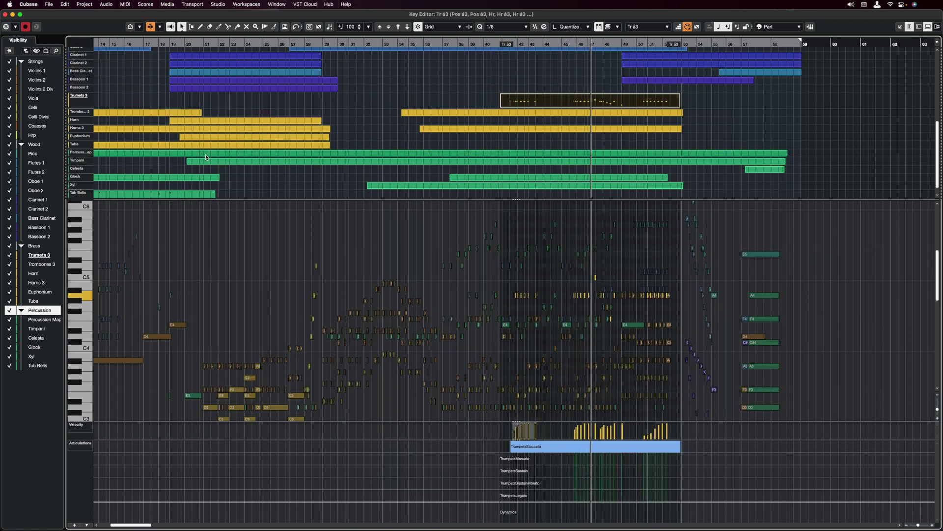
left_click(158, 193)
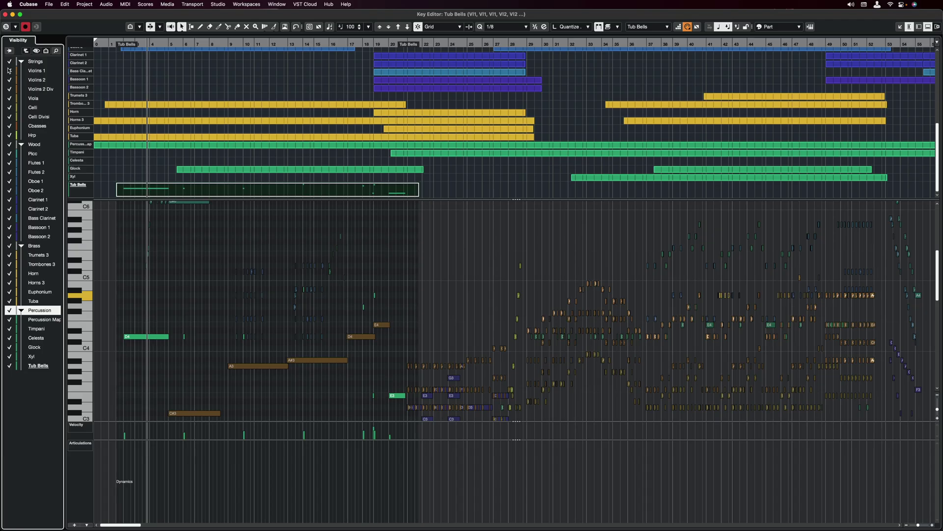
- Untick the woodwind range, then Trombones 3 and Horn, in the Visibility list
left_click_drag(9, 170, 9, 118)
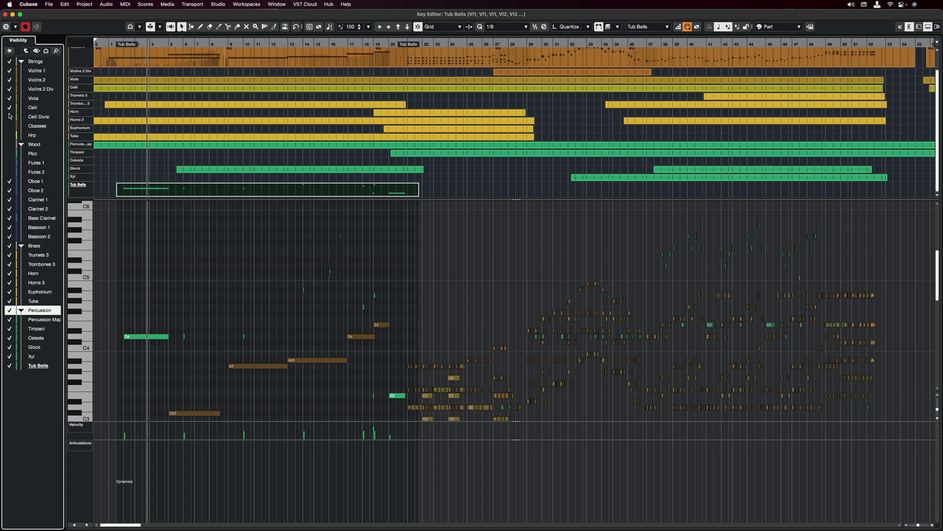
left_click_drag(15, 270, 15, 264)
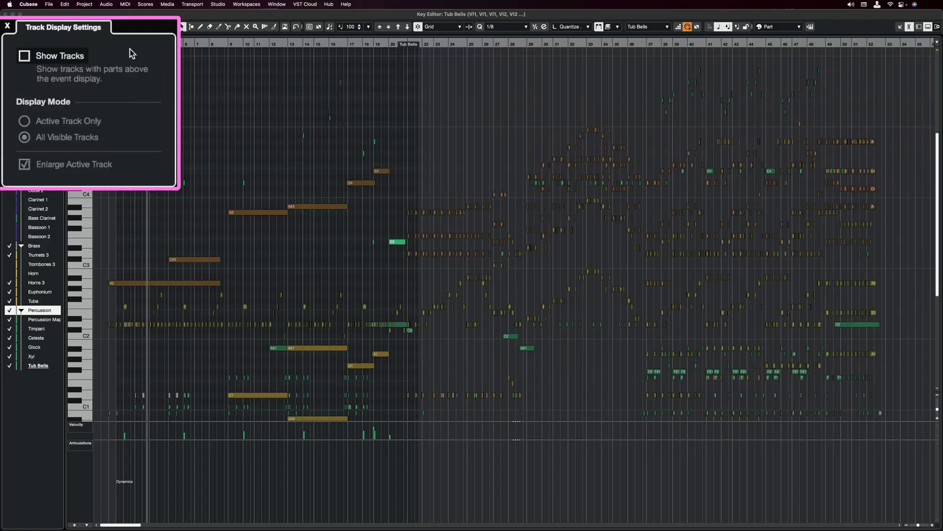
left_click(24, 56)
- Turn Show Tracks off, try Active Track Only, then settle on All Visible Tracks
left_click(24, 121)
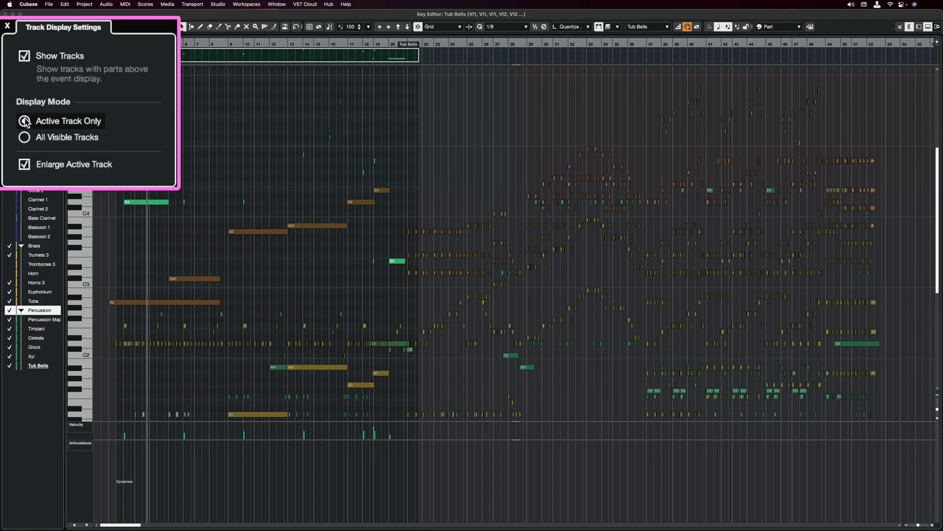
left_click(25, 137)
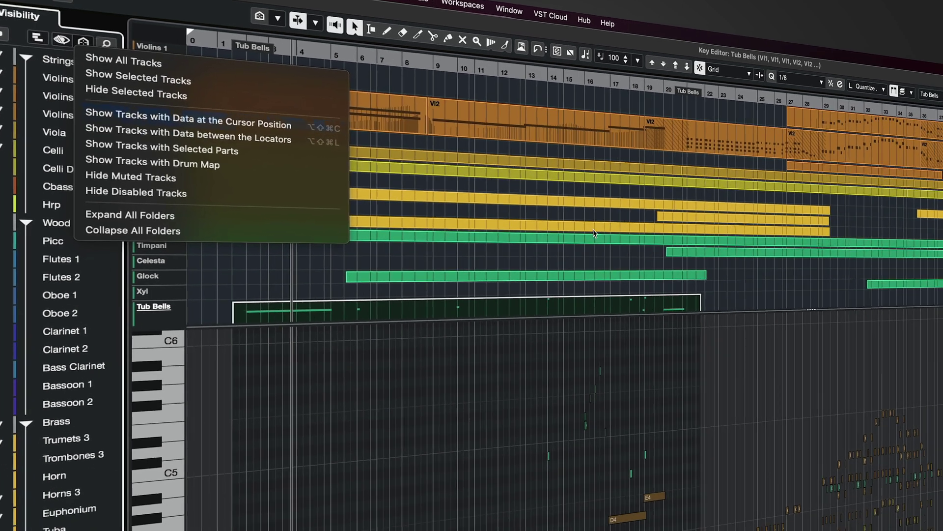
- Set visibility to Show Tracks with Data at the Cursor Position
key("Escape")
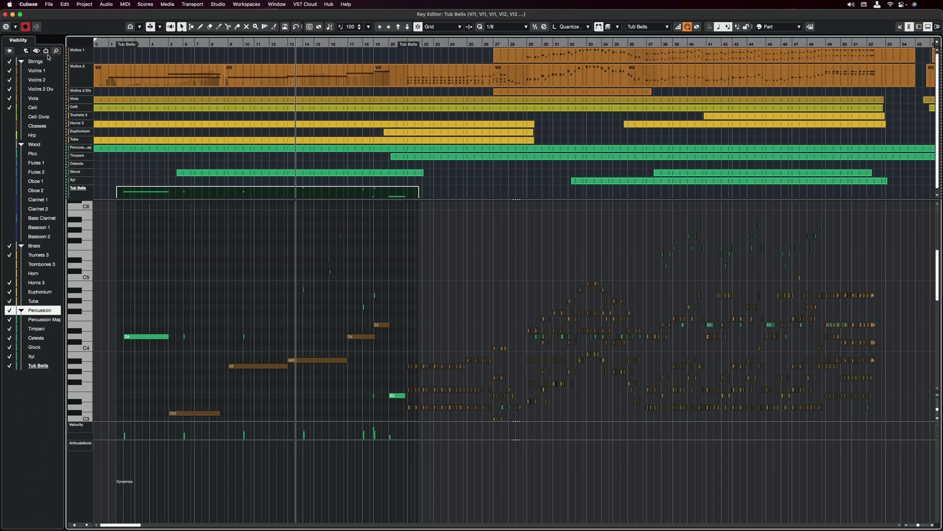
left_click(46, 51)
left_click(58, 90)
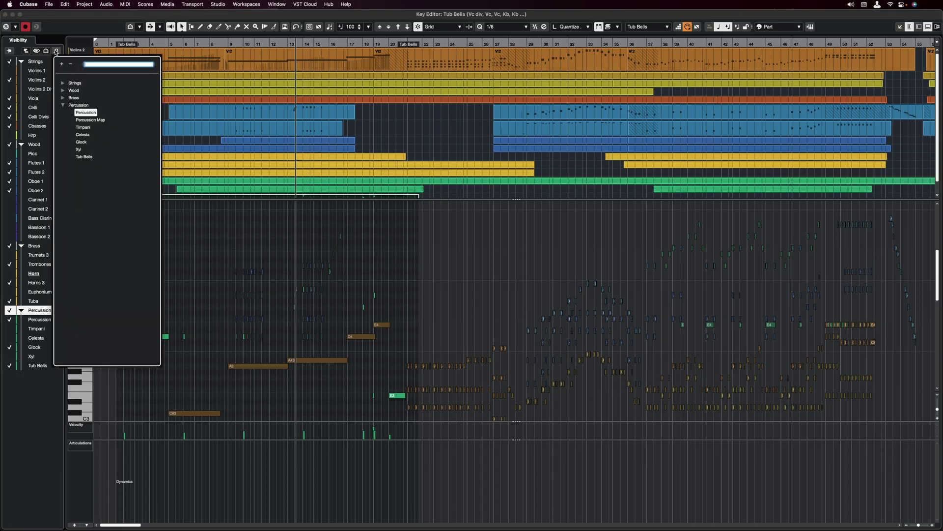
- Search 'eu' in Find Tracks and pick Euphonium as the edited part
type("eup")
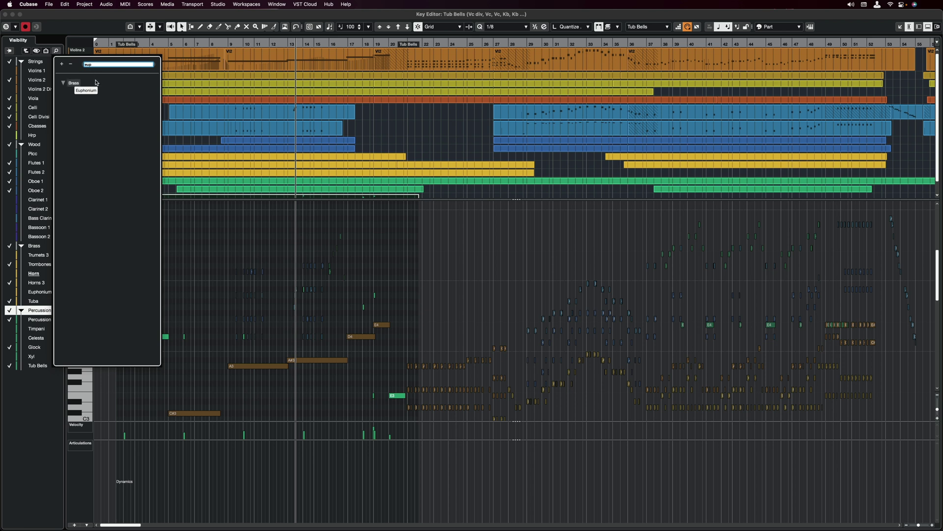
left_click(85, 91)
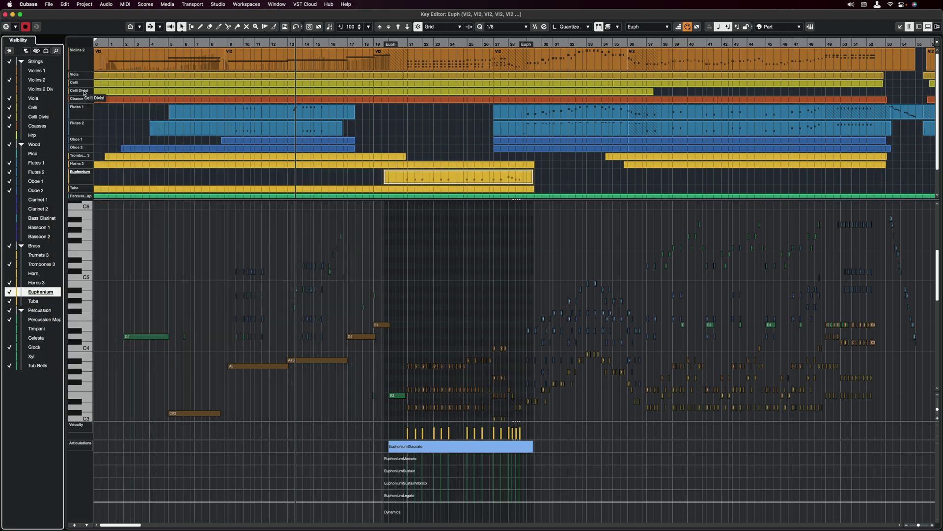